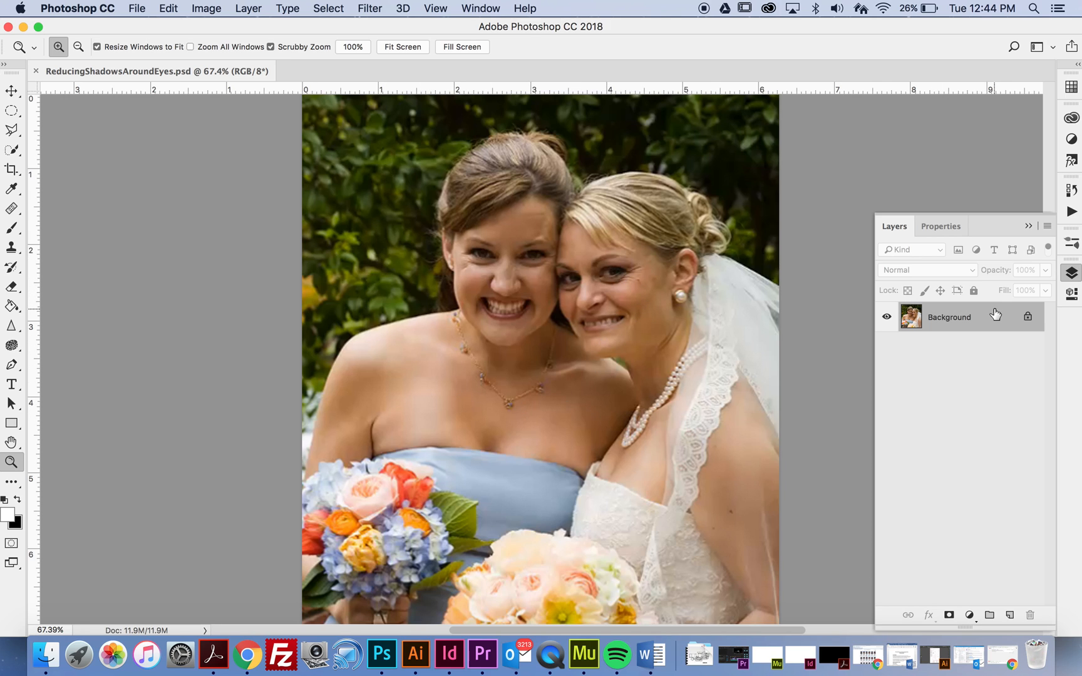
# - Add a new layer above the Background, rename it "shadows" and make it the active layer
pyautogui.click(1009, 617)
pyautogui.doubleClick(941, 316)
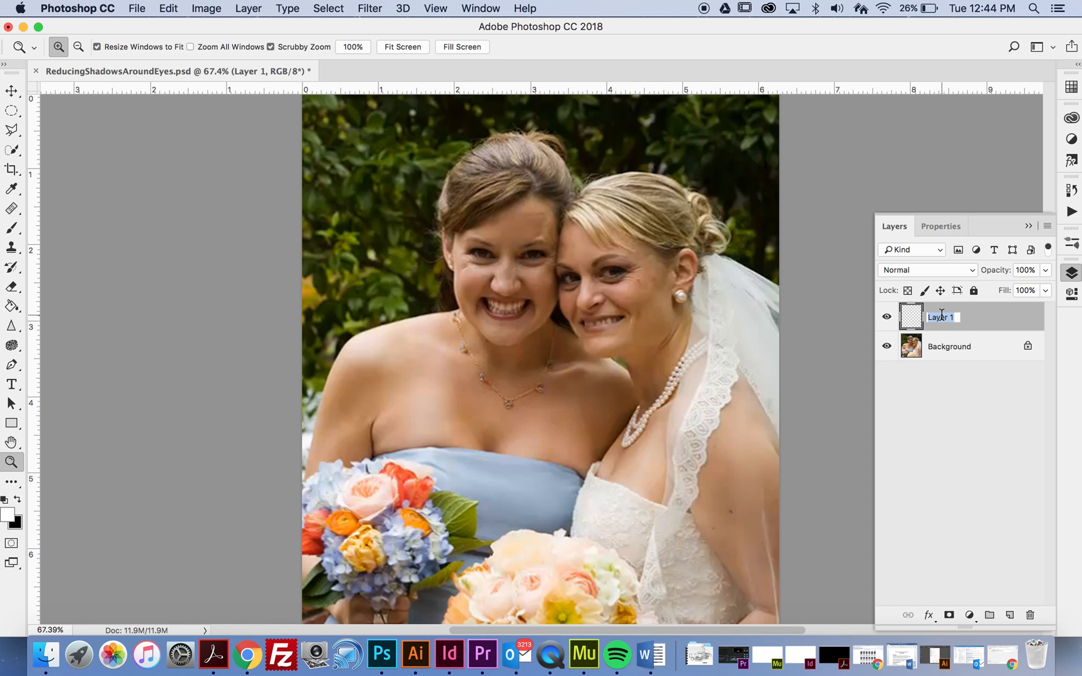
pyautogui.write('sha')
pyautogui.click(976, 363)
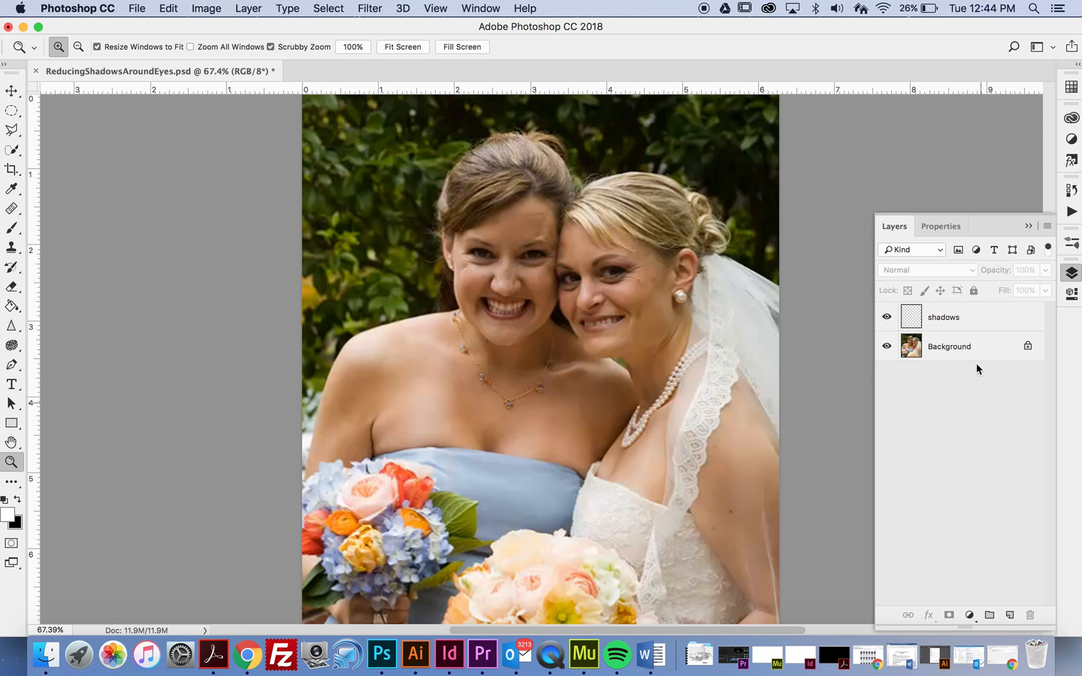
pyautogui.click(946, 319)
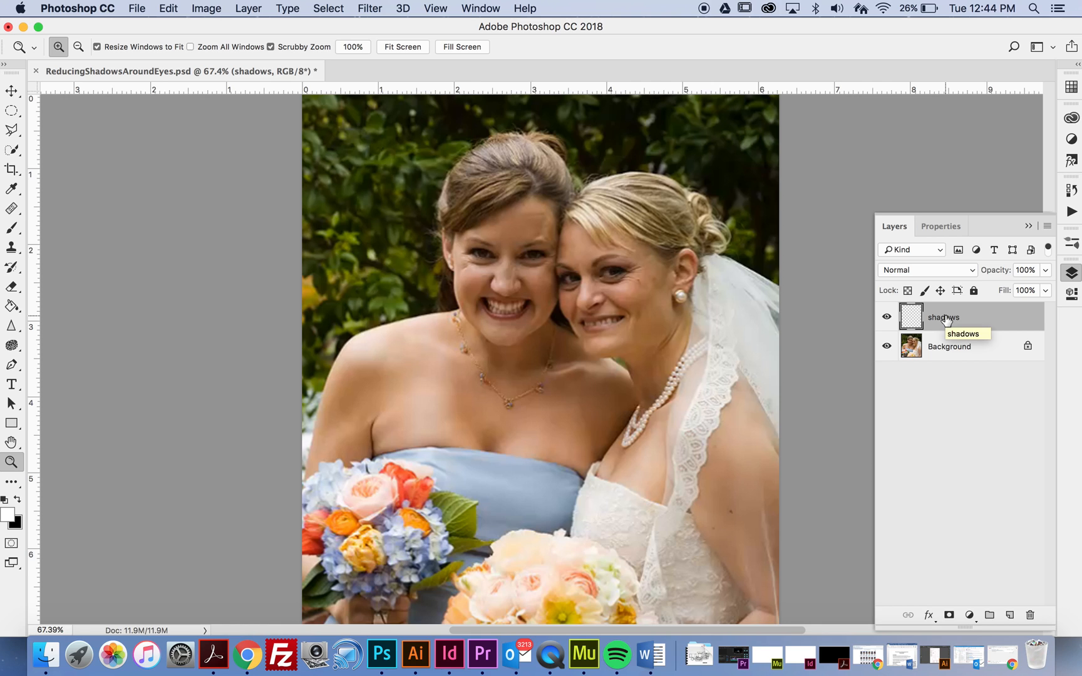
# - Activate the Healing Brush with its sample source set to Current & Below
pyautogui.click(9, 210)
pyautogui.moveTo(7, 211)
pyautogui.mouseDown()
pyautogui.moveTo(65, 209)
pyautogui.moveTo(65, 223)
pyautogui.mouseUp()
pyautogui.click(64, 221)
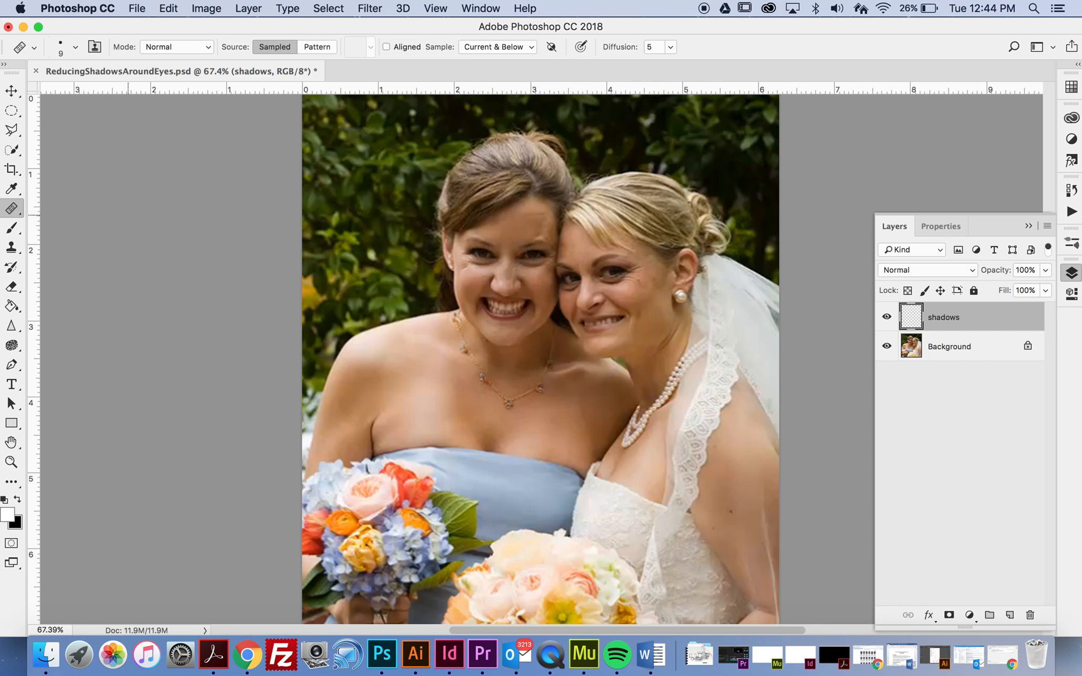
pyautogui.click(507, 42)
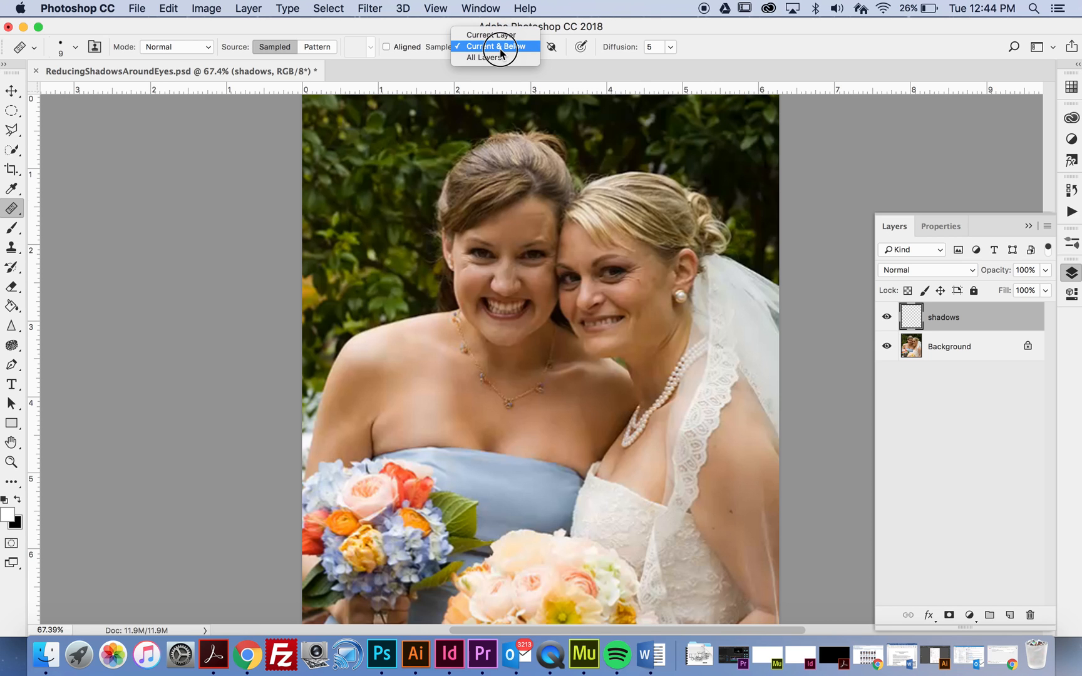
pyautogui.click(499, 49)
pyautogui.click(504, 47)
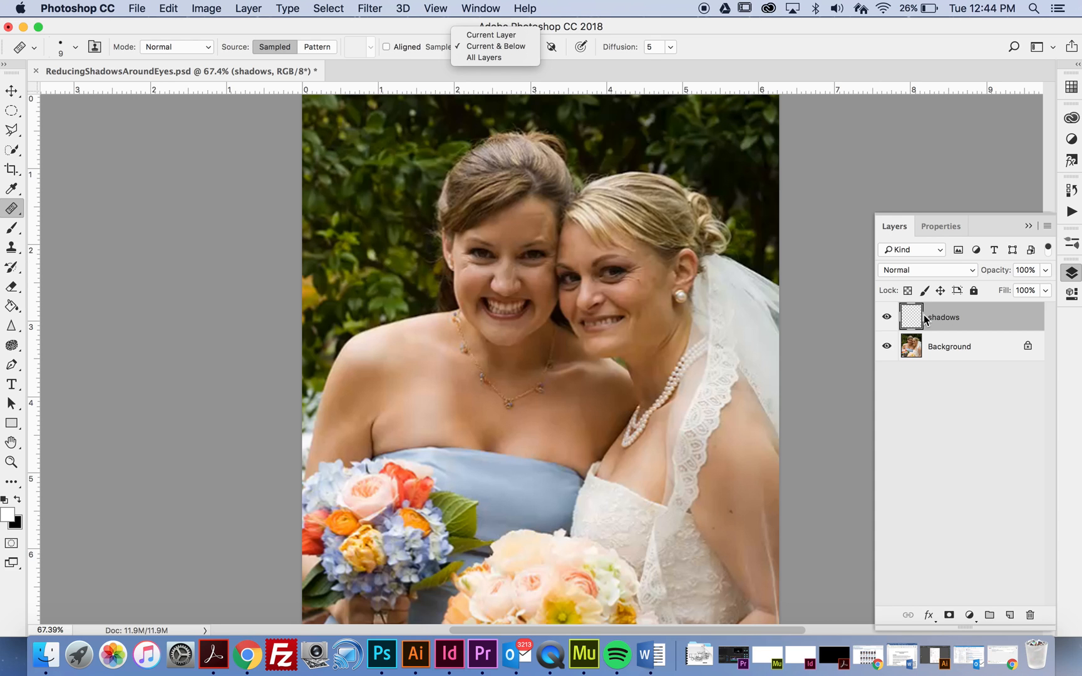
pyautogui.click(507, 48)
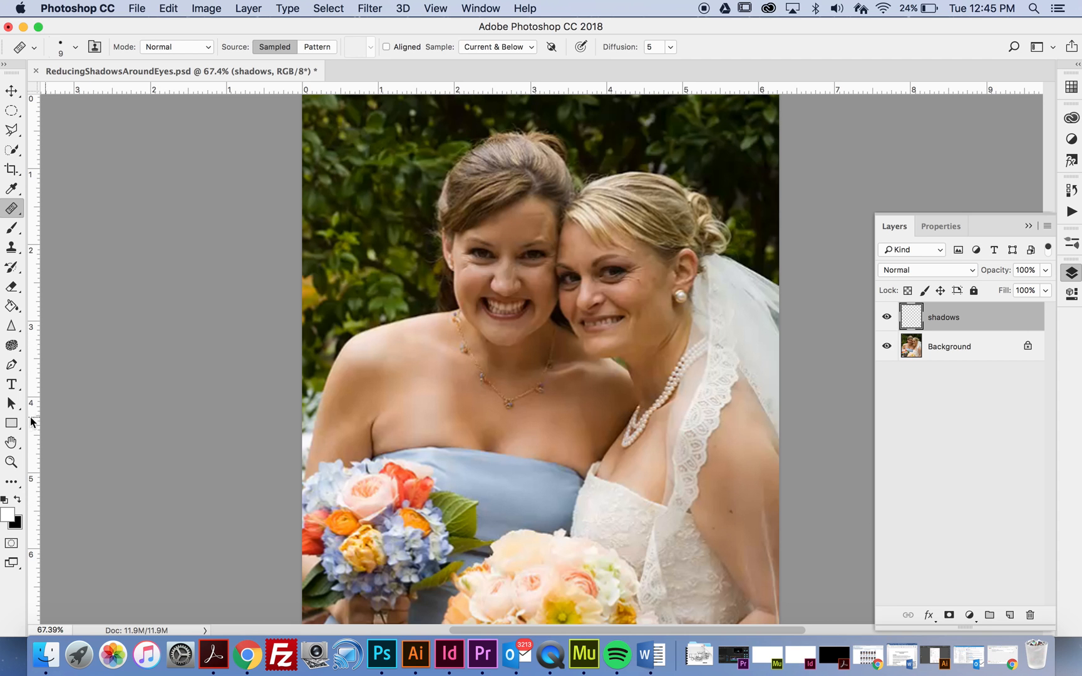
# - Heal the shadows and lines under both eyes of the brunette woman with a size 20 brush, sampling clean skin from each cheek
pyautogui.click(11, 463)
pyautogui.moveTo(486, 272); pyautogui.dragTo(572, 284)
pyautogui.scroll(2, 527, 280)
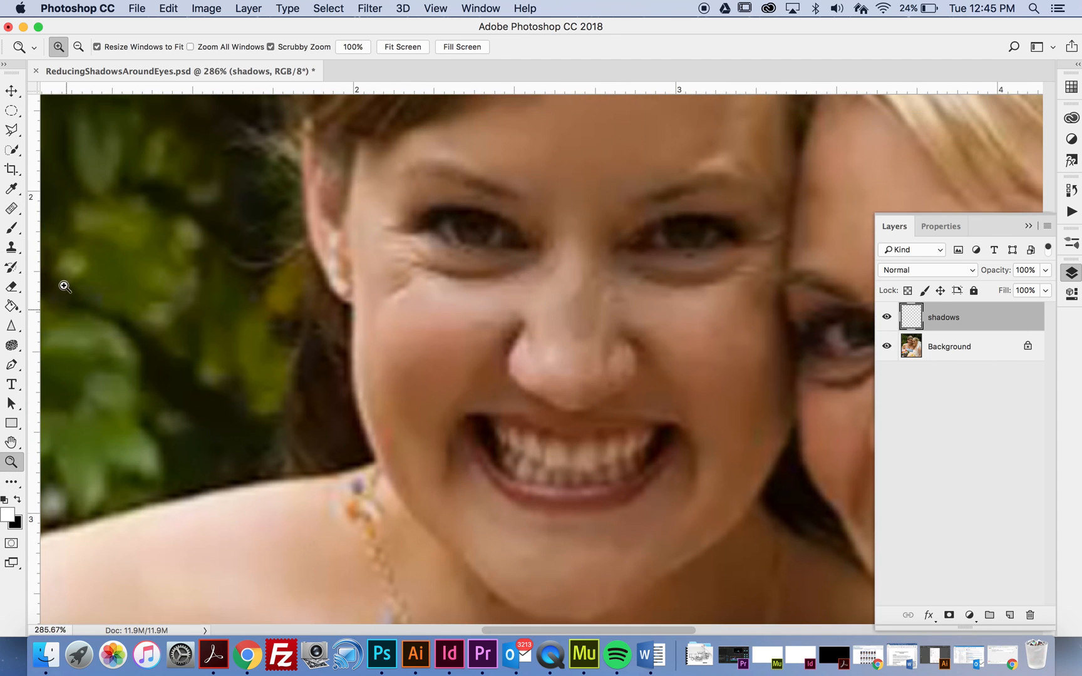
pyautogui.click(12, 209)
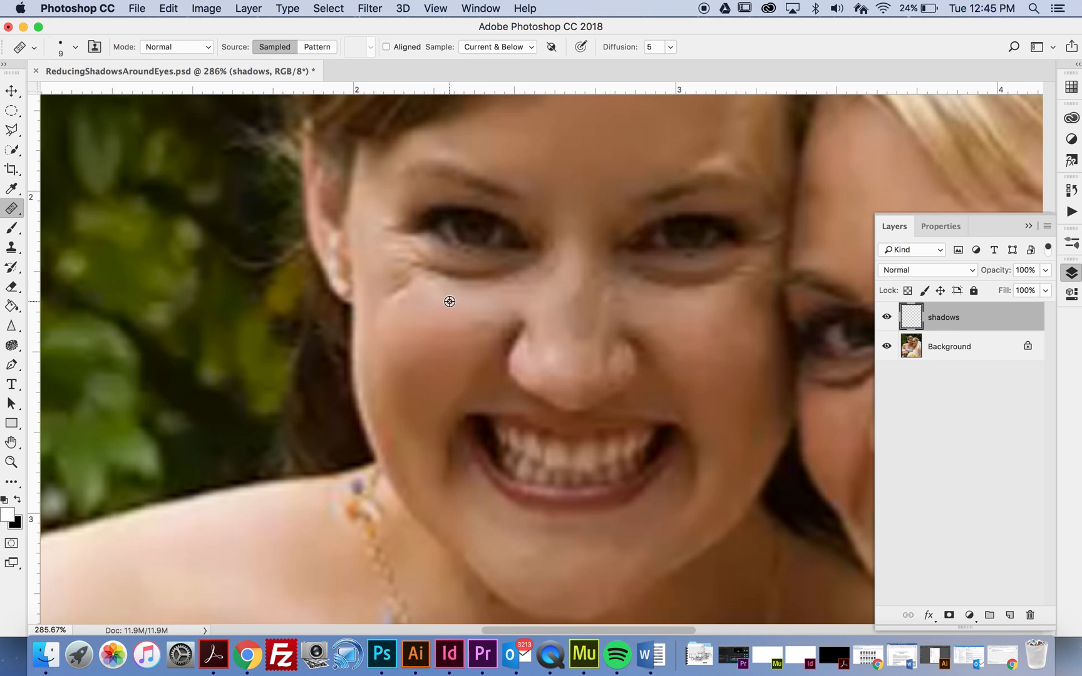
pyautogui.moveTo(453, 272)
pyautogui.mouseDown()
pyautogui.moveTo(536, 267)
pyautogui.moveTo(433, 258)
pyautogui.moveTo(419, 269)
pyautogui.moveTo(427, 275)
pyautogui.moveTo(414, 259)
pyautogui.moveTo(404, 267)
pyautogui.moveTo(411, 288)
pyautogui.moveTo(392, 297)
pyautogui.moveTo(448, 280)
pyautogui.moveTo(472, 284)
pyautogui.moveTo(465, 295)
pyautogui.moveTo(506, 284)
pyautogui.moveTo(440, 295)
pyautogui.moveTo(411, 277)
pyautogui.mouseUp()
pyautogui.press(']')
pyautogui.press(']')
pyautogui.press(']')
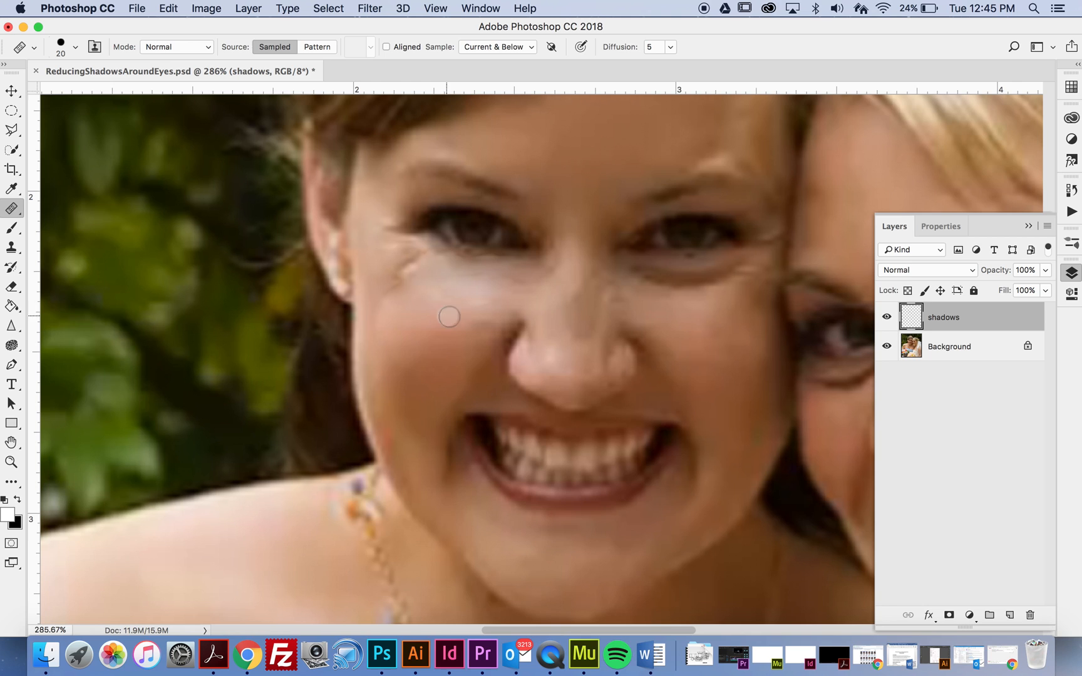
pyautogui.keyDown('alt'); pyautogui.click(450, 307); pyautogui.keyUp('alt')
pyautogui.moveTo(405, 273)
pyautogui.mouseDown()
pyautogui.moveTo(435, 256)
pyautogui.moveTo(403, 244)
pyautogui.moveTo(383, 304)
pyautogui.moveTo(439, 291)
pyautogui.mouseUp()
pyautogui.keyDown('alt'); pyautogui.click(708, 314); pyautogui.keyUp('alt')
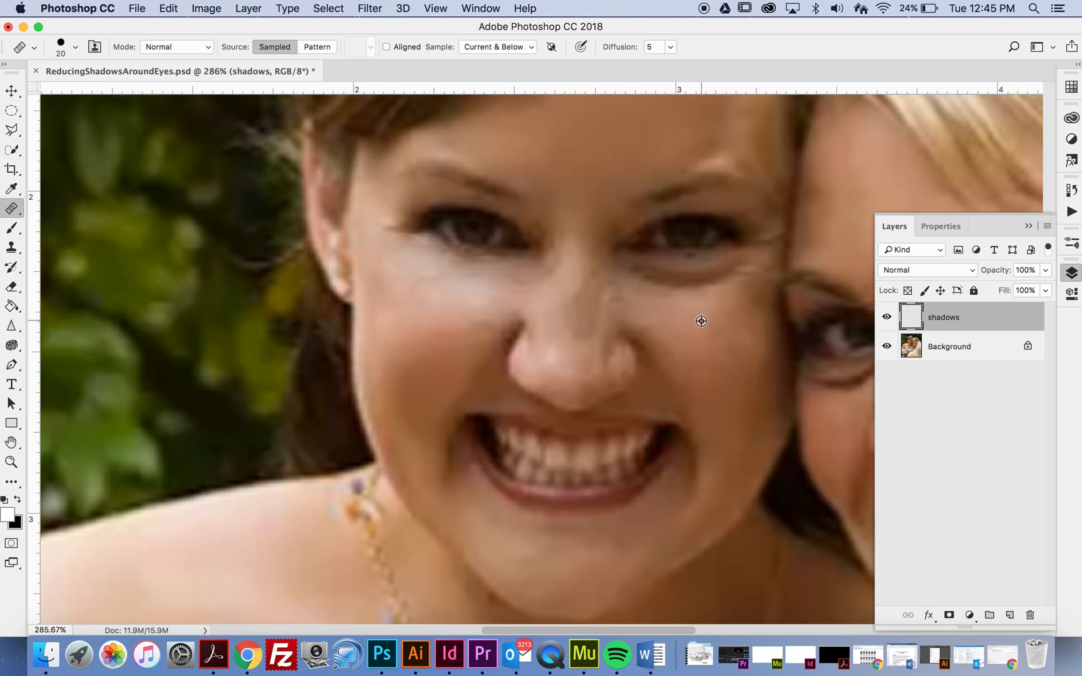
pyautogui.moveTo(687, 287)
pyautogui.mouseDown()
pyautogui.moveTo(746, 271)
pyautogui.moveTo(707, 280)
pyautogui.moveTo(636, 269)
pyautogui.moveTo(675, 267)
pyautogui.moveTo(670, 287)
pyautogui.moveTo(632, 265)
pyautogui.moveTo(710, 268)
pyautogui.mouseUp()
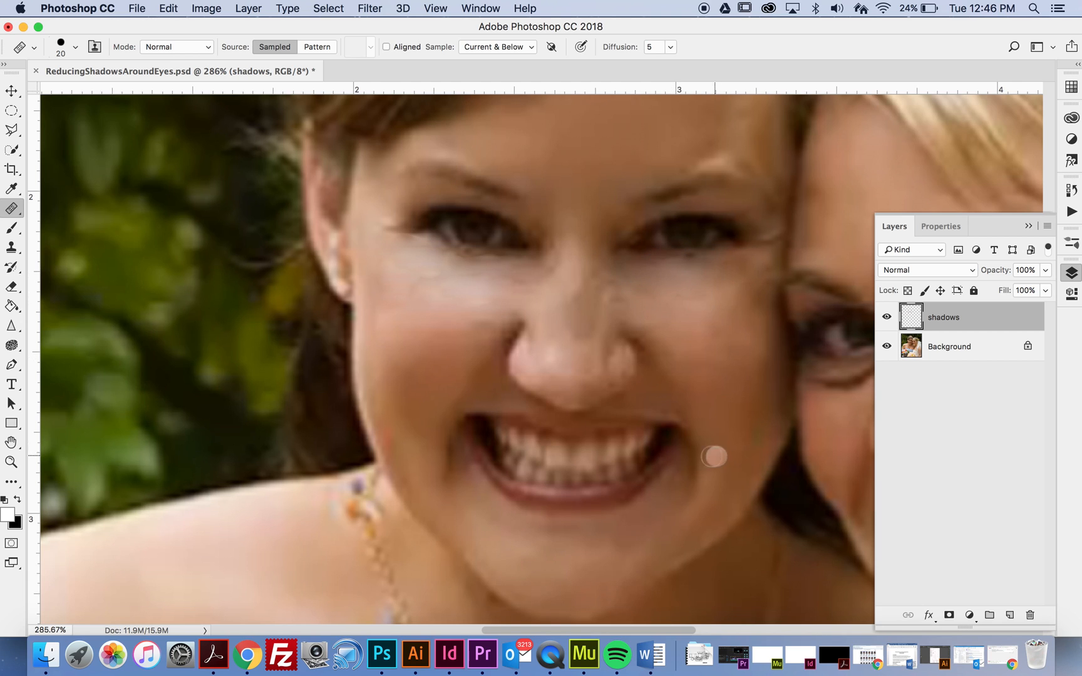
# - Heal the shadows and lines under both of the bride's eyes using clean skin sampled from her cheek
pyautogui.moveTo(684, 629); pyautogui.dragTo(772, 629)
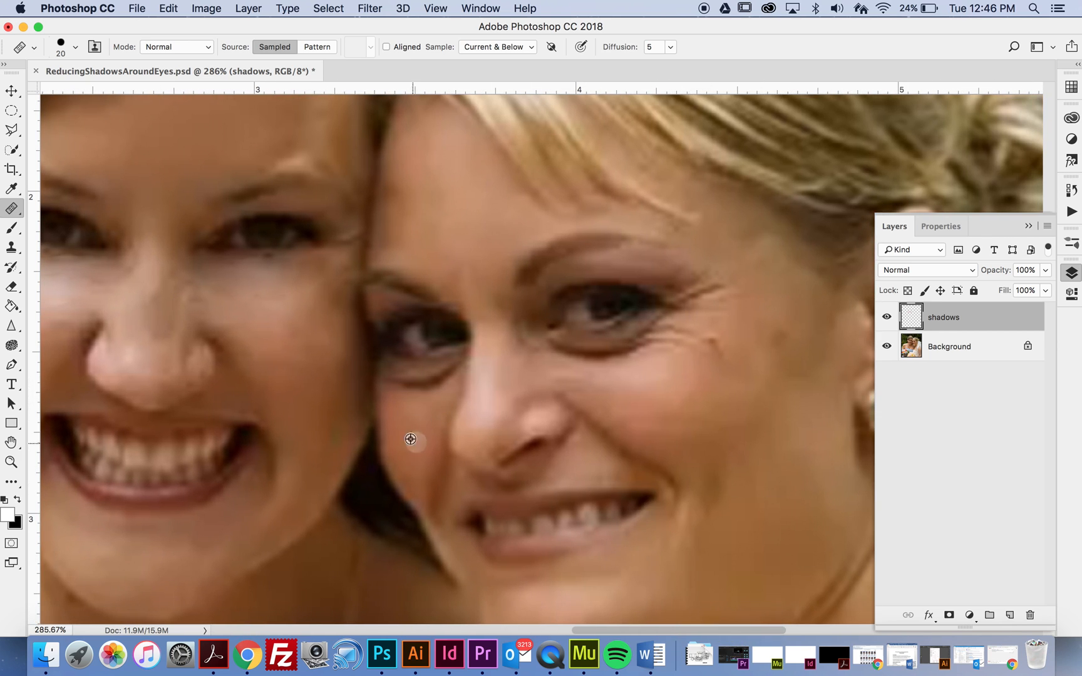
pyautogui.keyDown('alt'); pyautogui.click(412, 417); pyautogui.keyUp('alt')
pyautogui.moveTo(414, 392)
pyautogui.mouseDown()
pyautogui.moveTo(441, 390)
pyautogui.moveTo(436, 381)
pyautogui.moveTo(456, 363)
pyautogui.moveTo(407, 384)
pyautogui.moveTo(384, 379)
pyautogui.moveTo(391, 369)
pyautogui.moveTo(454, 372)
pyautogui.mouseUp()
pyautogui.moveTo(645, 384)
pyautogui.mouseDown()
pyautogui.moveTo(632, 350)
pyautogui.moveTo(621, 360)
pyautogui.moveTo(546, 355)
pyautogui.moveTo(718, 348)
pyautogui.moveTo(690, 339)
pyautogui.moveTo(608, 348)
pyautogui.moveTo(717, 290)
pyautogui.moveTo(698, 304)
pyautogui.mouseUp()
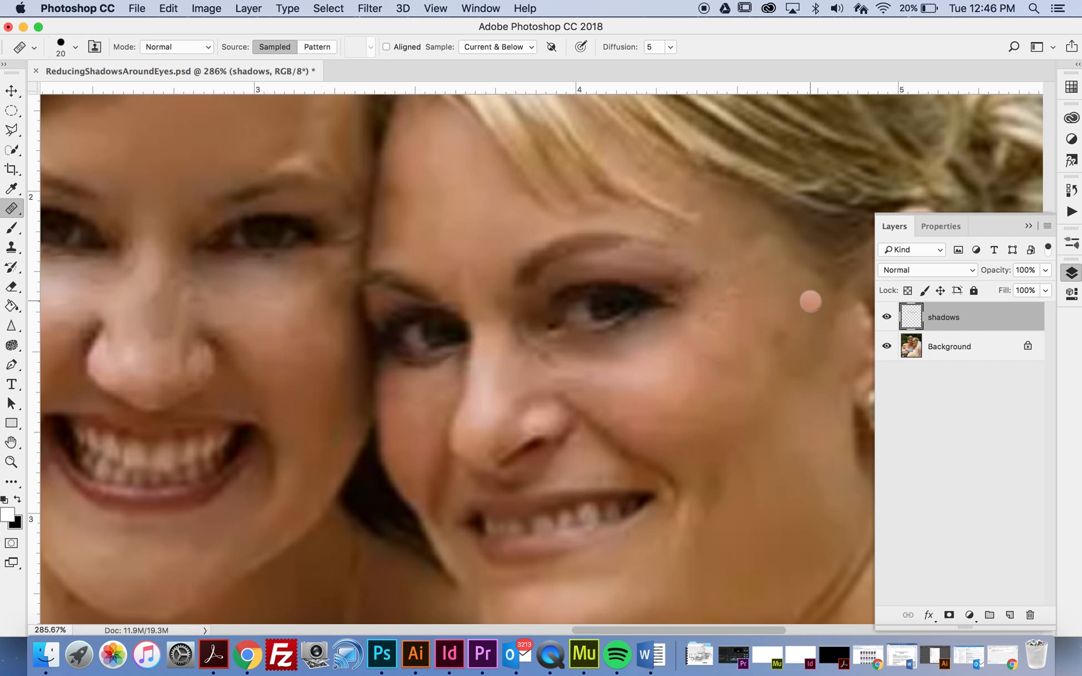
# - Reduce the shadows layer's opacity to 59% with the whole photo in view
pyautogui.press('super+0')
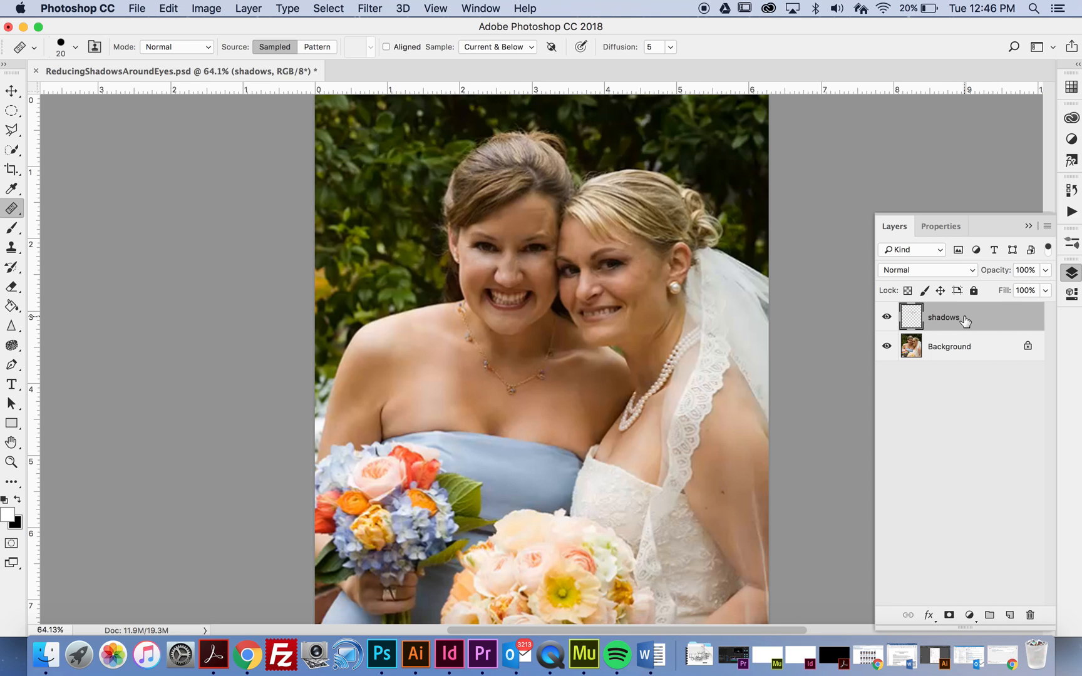
pyautogui.click(1045, 269)
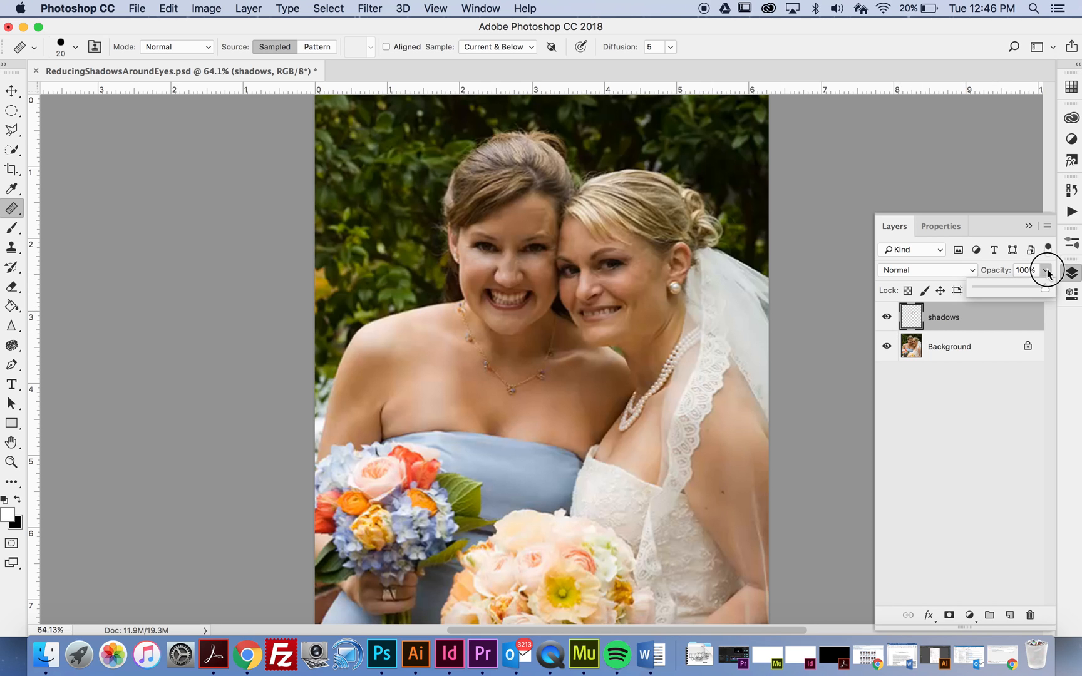
pyautogui.moveTo(1047, 288); pyautogui.dragTo(1017, 286)
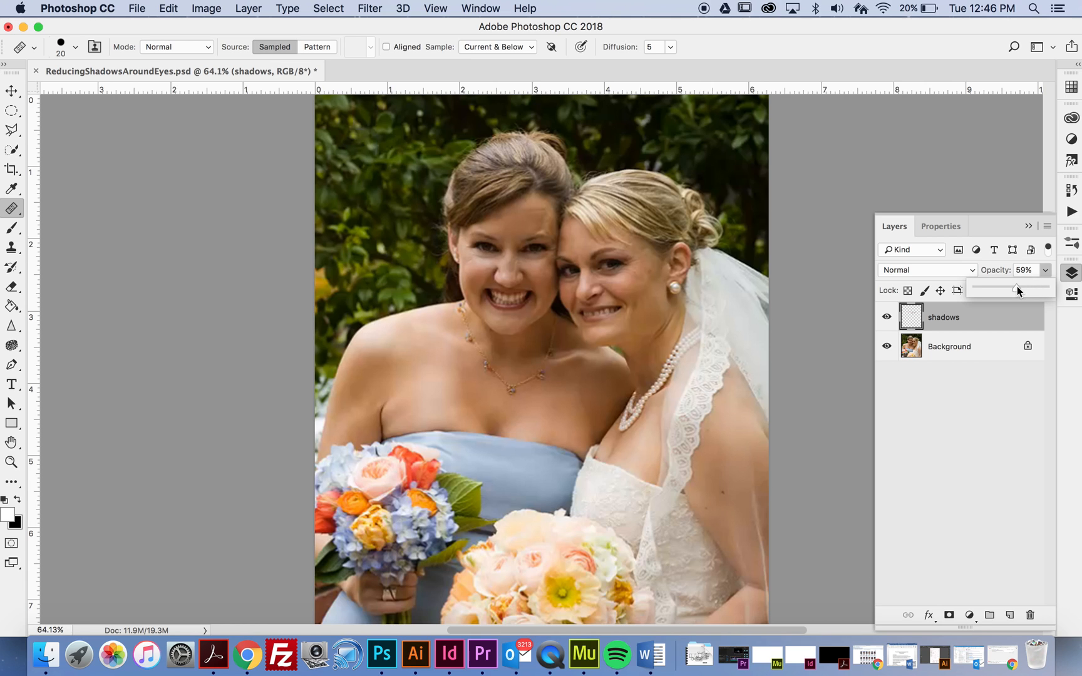
# - Compare the photo before and after the retouching by hiding and showing the shadows layer, leaving it visible
pyautogui.click(889, 318)
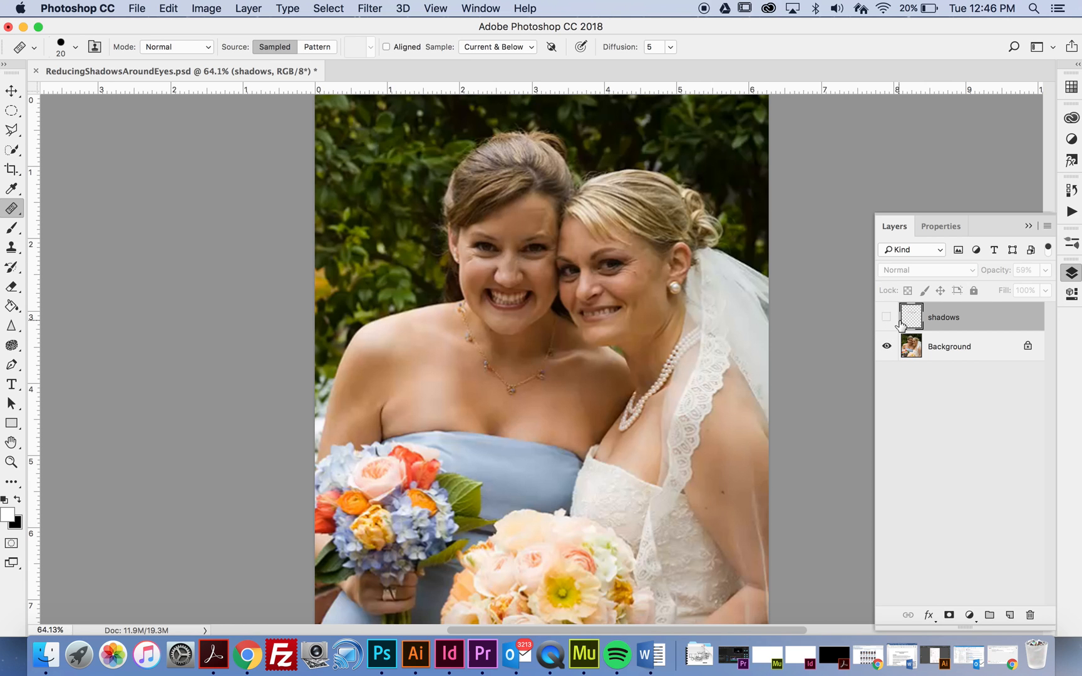
pyautogui.doubleClick(899, 324)
pyautogui.press('Escape')
pyautogui.click(888, 318)
pyautogui.click(888, 318)
pyautogui.click(888, 318)
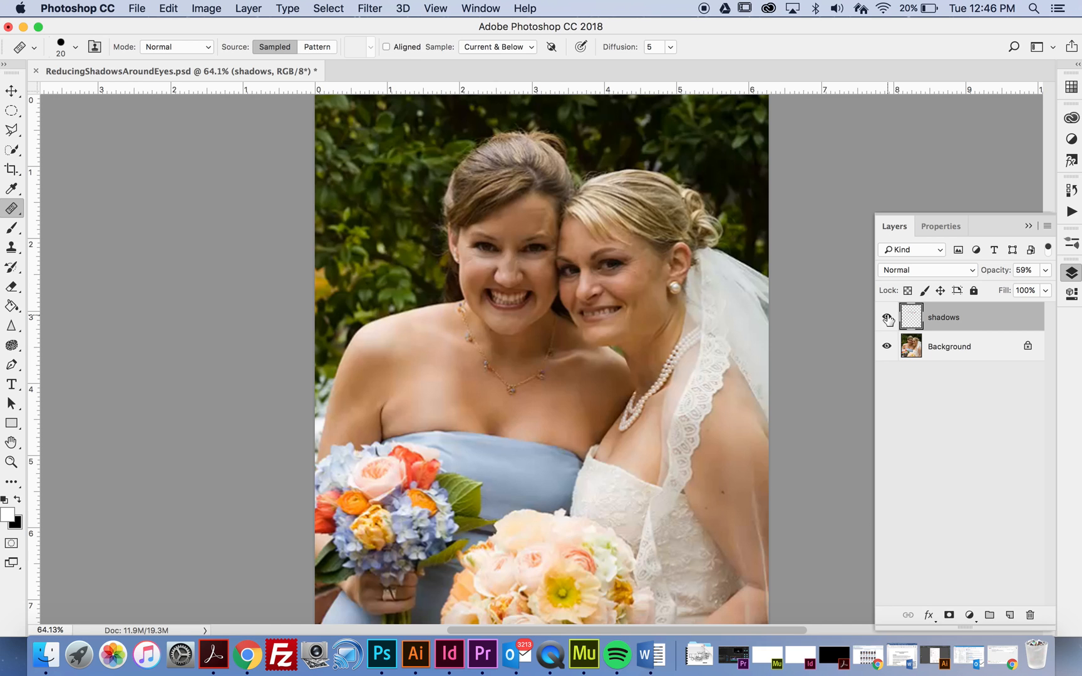